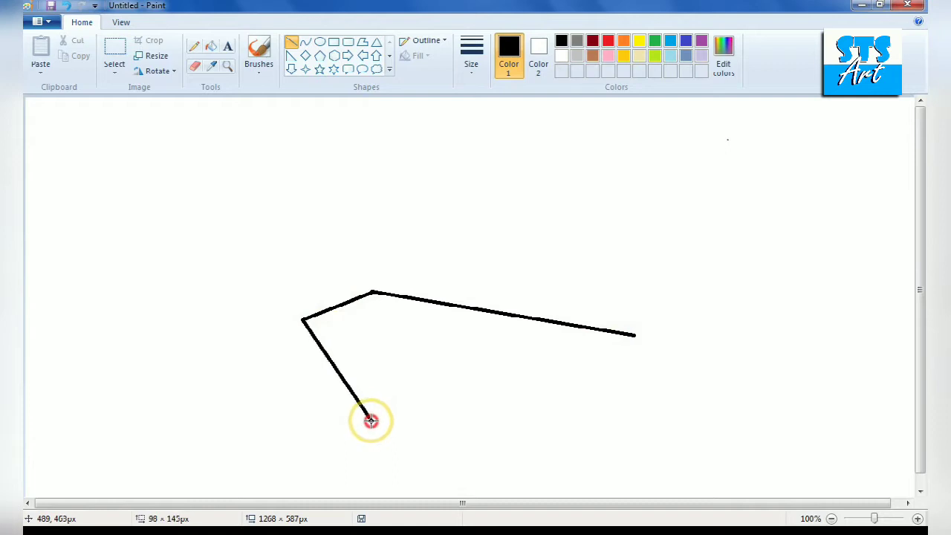
Complete the ship's hull with straight bow and stern edges and a thinner curved waterline along its base.
left_click_drag(373, 292, 381, 424)
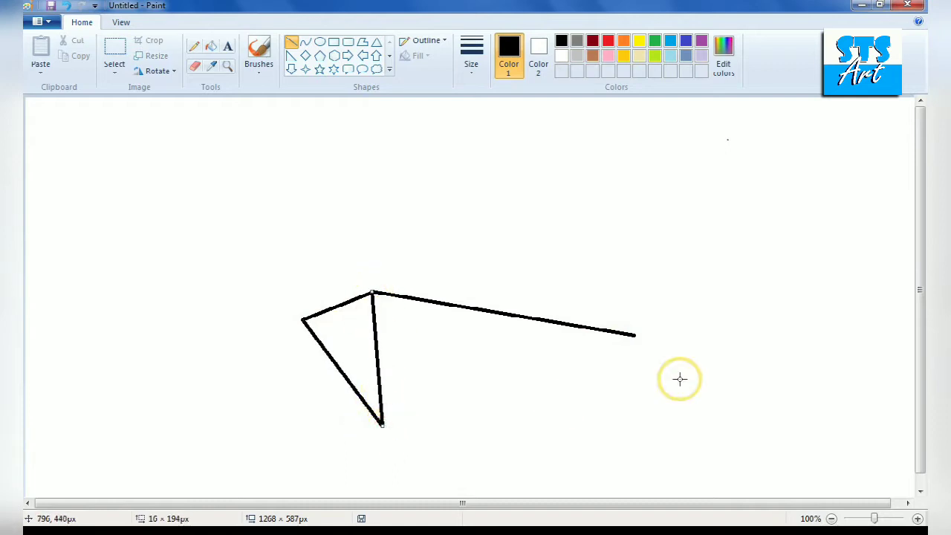
left_click_drag(633, 335, 597, 399)
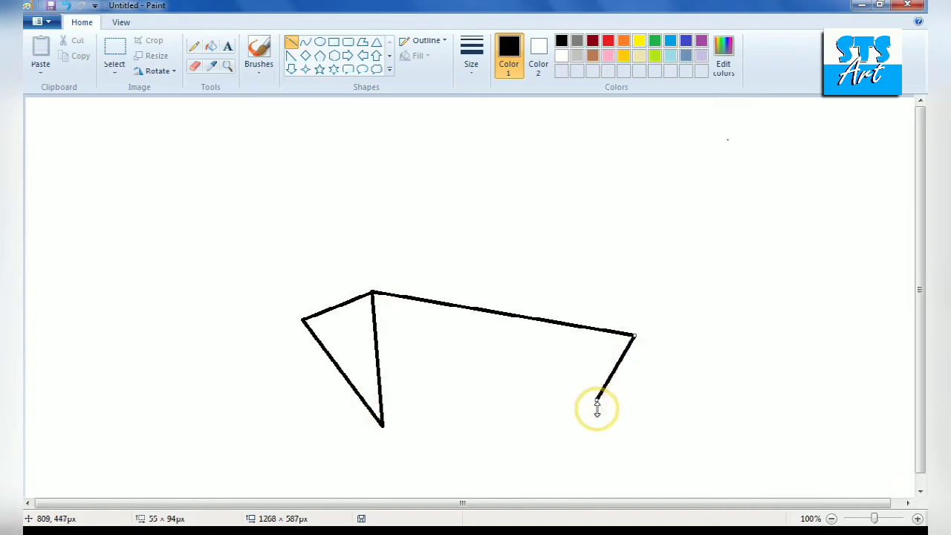
left_click(305, 42)
mouse_move(381, 424)
left_mouse_down()
mouse_move(643, 391)
mouse_move(514, 392)
mouse_move(548, 399)
mouse_move(517, 420)
mouse_move(520, 411)
left_mouse_up()
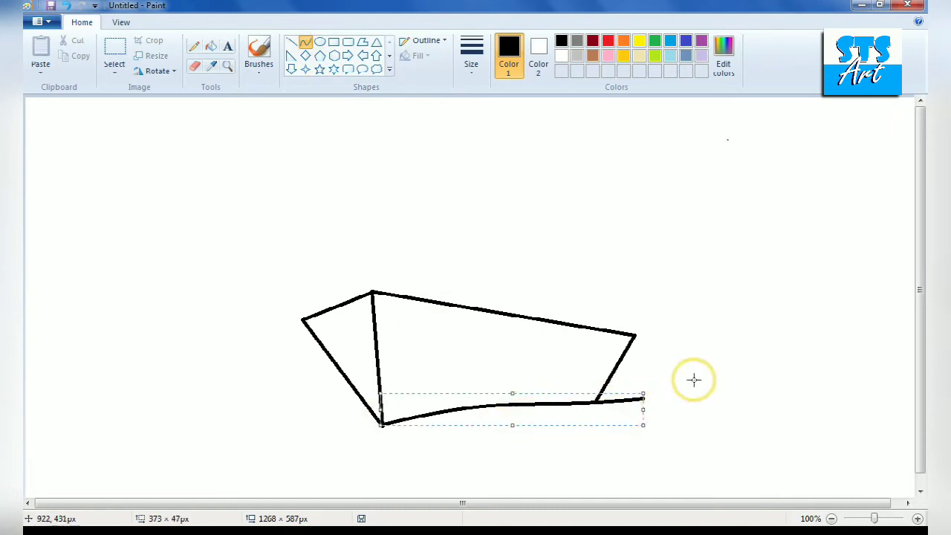
left_click(471, 54)
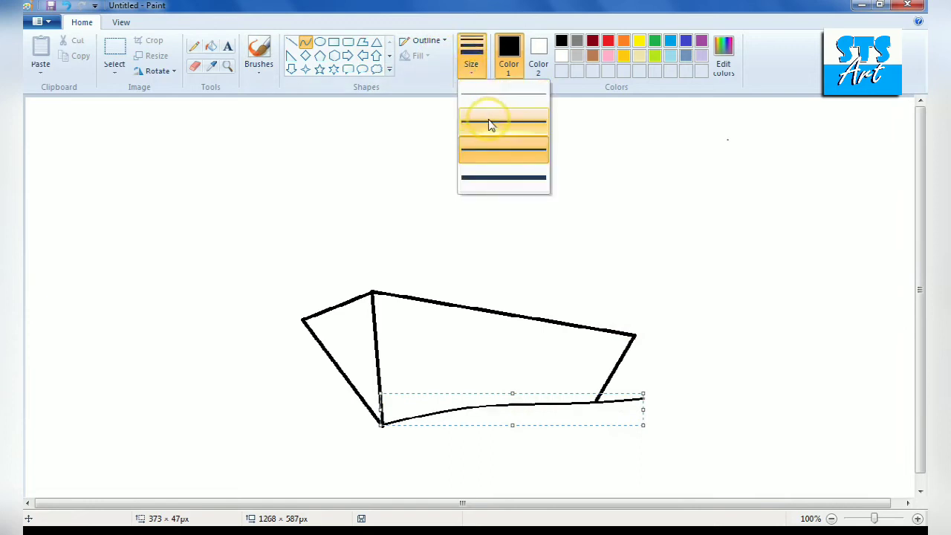
left_click(487, 119)
Draw small curved splashes around the bow and a long S-shaped wave extending behind the stern.
left_click(346, 416)
left_click_drag(368, 406, 387, 433)
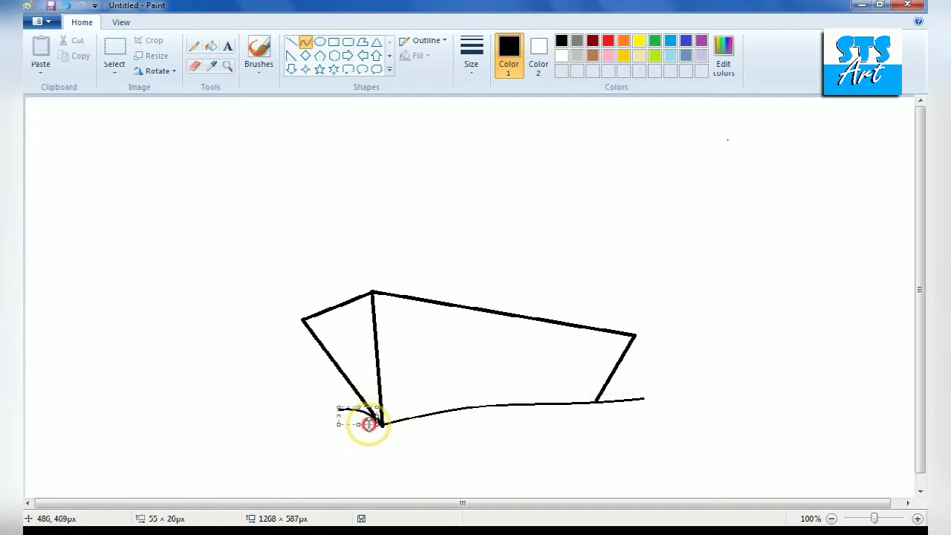
mouse_move(384, 431)
left_mouse_down()
mouse_move(431, 411)
mouse_move(392, 407)
mouse_move(418, 403)
mouse_move(401, 413)
left_mouse_up()
mouse_move(299, 413)
left_mouse_down()
mouse_move(378, 424)
mouse_move(329, 399)
mouse_move(353, 408)
mouse_move(331, 416)
mouse_move(348, 419)
mouse_move(336, 406)
left_mouse_up()
left_click_drag(497, 421, 795, 417)
left_click_drag(645, 399, 684, 422)
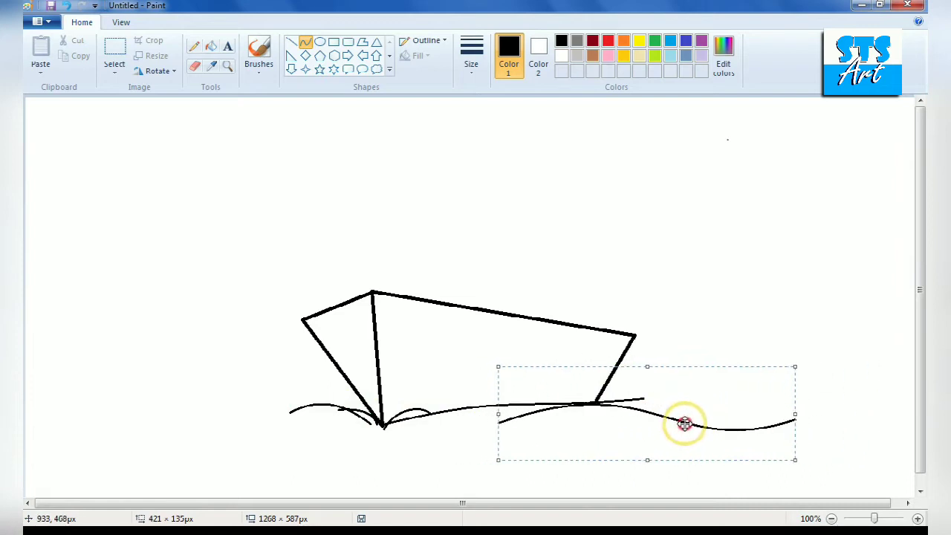
left_click(748, 318)
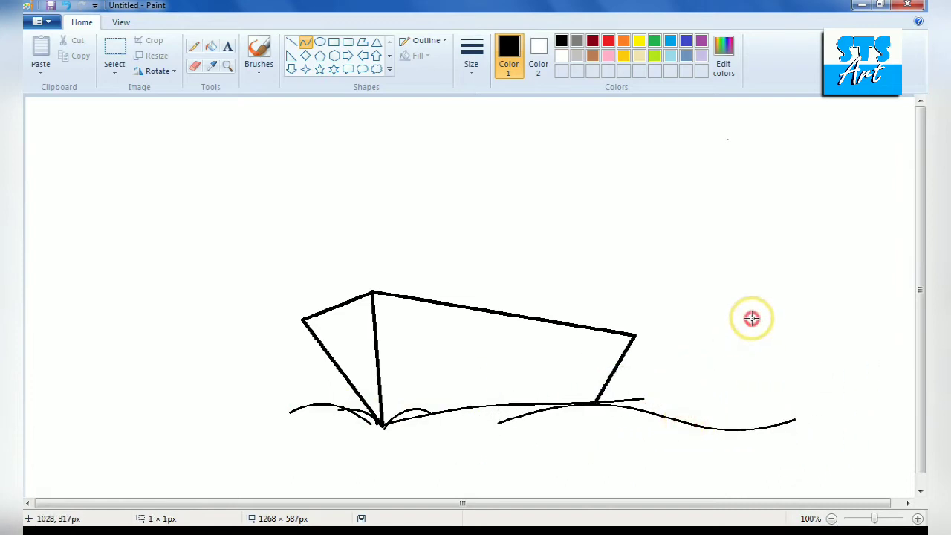
Draw a two-tier cabin structure on the deck with straight lines, plus two funnels with flat elliptical tops.
left_click(292, 42)
left_click_drag(435, 268, 437, 301)
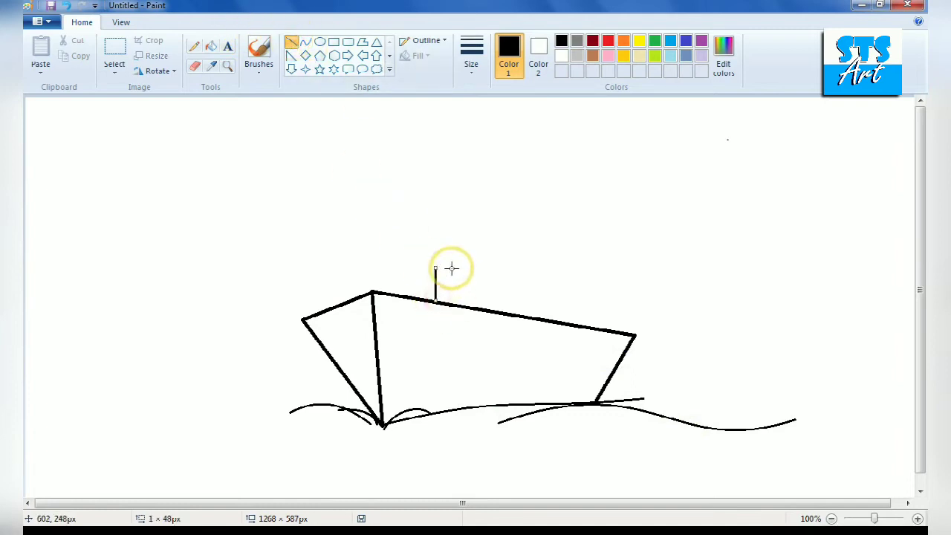
mouse_move(436, 268)
left_mouse_down()
mouse_move(382, 268)
mouse_move(571, 304)
mouse_move(535, 291)
mouse_move(538, 305)
left_mouse_up()
mouse_move(537, 305)
left_mouse_down()
mouse_move(564, 304)
mouse_move(609, 333)
left_mouse_up()
mouse_move(407, 252)
left_mouse_down()
mouse_move(406, 272)
mouse_move(447, 253)
mouse_move(435, 248)
mouse_move(437, 268)
mouse_move(433, 248)
mouse_move(502, 268)
mouse_move(497, 280)
mouse_move(546, 308)
mouse_move(609, 314)
mouse_move(594, 291)
left_mouse_up()
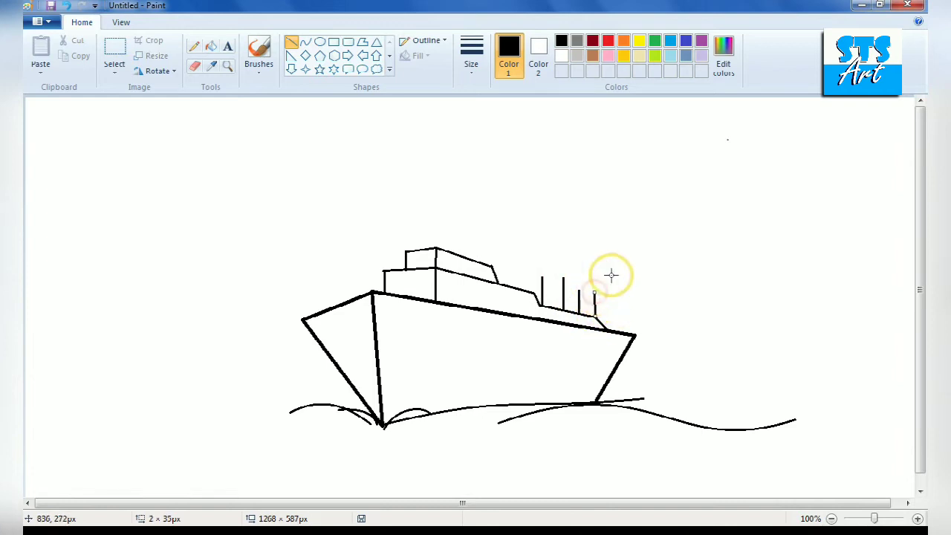
left_click(319, 42)
left_click_drag(540, 275, 597, 292)
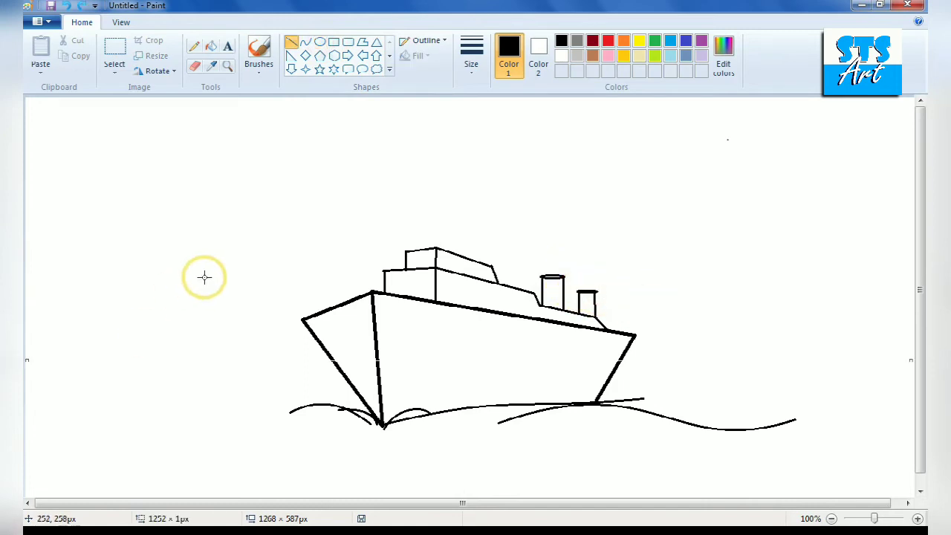
Draw a horizon line across the full canvas width behind the ship and erase the part crossing the hull.
left_click(471, 56)
left_click(485, 114)
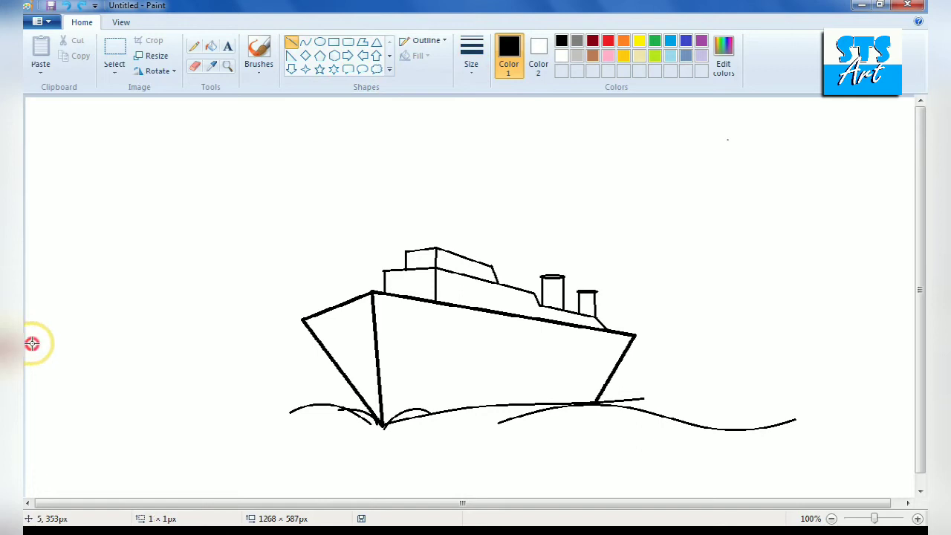
left_click_drag(30, 343, 921, 346)
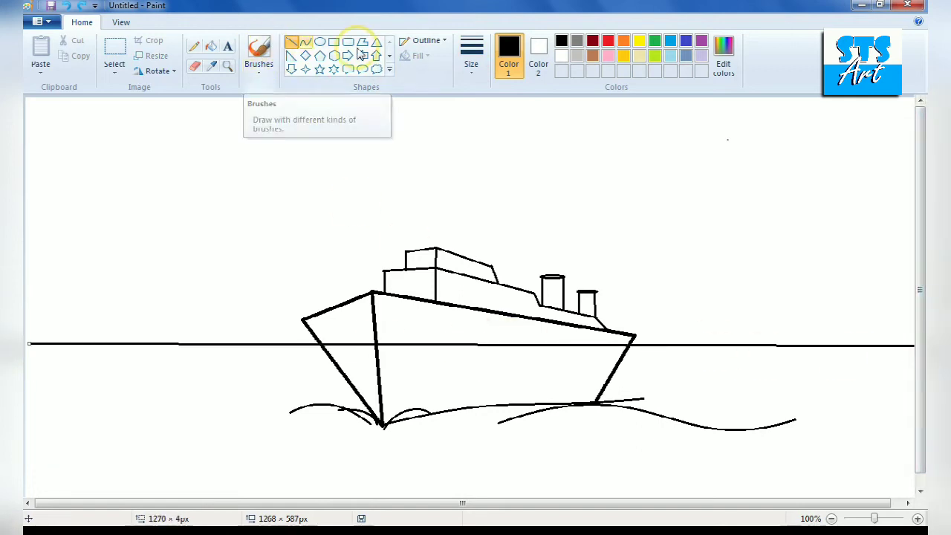
left_click(194, 65)
left_click_drag(325, 342, 619, 347)
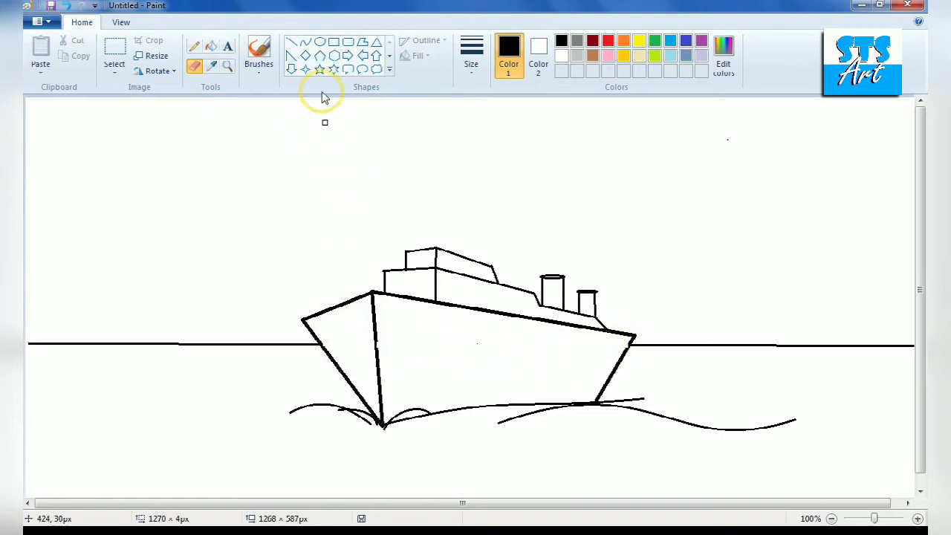
Draw two thin, nearly horizontal stripe lines along the hull's side from the bow edge to the stern.
left_click(291, 42)
left_click(471, 56)
left_click(496, 136)
left_click_drag(377, 335, 630, 346)
left_click_drag(377, 349, 629, 349)
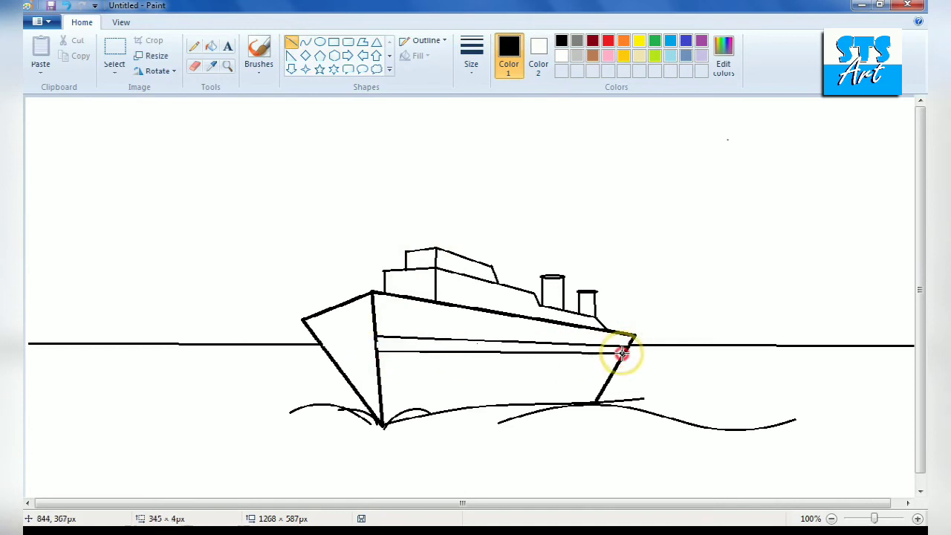
Add five solid-filled double-oval portholes along the hull stripe, shrinking in size toward the stern.
left_click(319, 41)
left_click(428, 56)
left_click(442, 90)
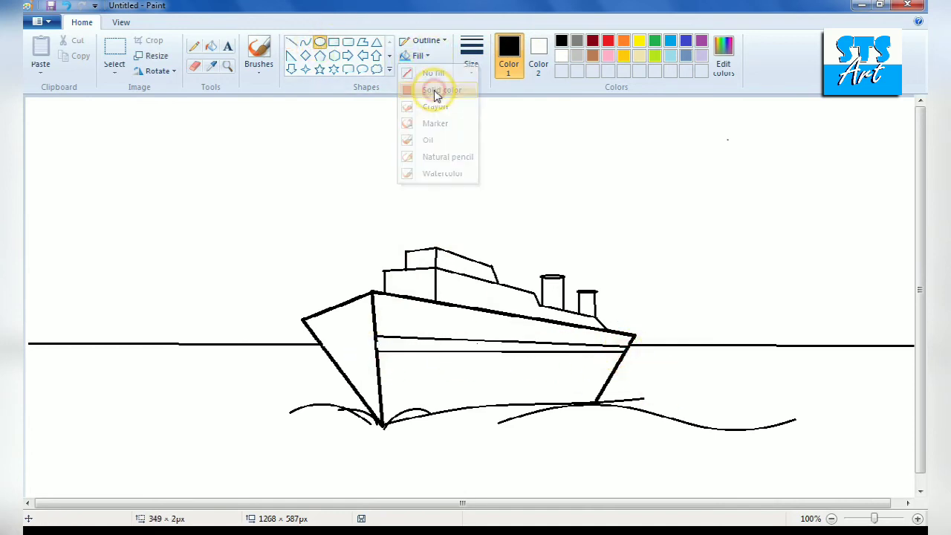
left_click_drag(415, 324, 439, 363)
left_click_drag(467, 329, 485, 359)
mouse_move(509, 334)
left_mouse_down()
mouse_move(522, 353)
mouse_move(516, 346)
mouse_move(607, 359)
left_mouse_up()
mouse_move(418, 333)
left_mouse_down()
mouse_move(434, 354)
mouse_move(475, 339)
mouse_move(480, 352)
mouse_move(604, 354)
left_mouse_up()
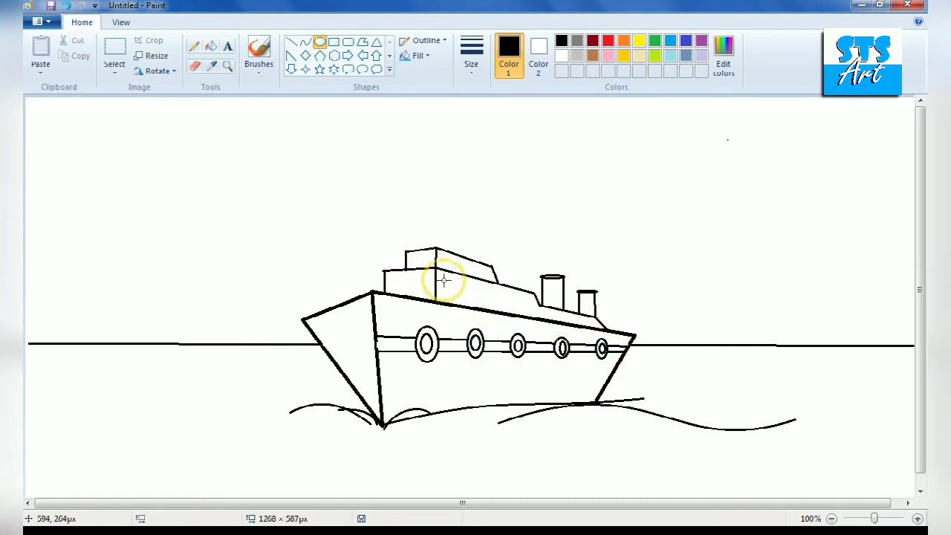
Add oval windows along the lower cabin and rear deck, and dividing lines on the upper cabin and funnels.
mouse_move(389, 275)
left_mouse_down()
mouse_move(402, 291)
mouse_move(416, 278)
mouse_move(422, 291)
mouse_move(492, 299)
left_mouse_up()
left_click_drag(509, 294, 575, 321)
left_click(290, 41)
mouse_move(418, 249)
left_mouse_down()
mouse_move(418, 267)
mouse_move(496, 273)
left_mouse_up()
Frame the scene with an unfilled rectangle near the canvas edges and fill the border outside it with black.
left_click(334, 41)
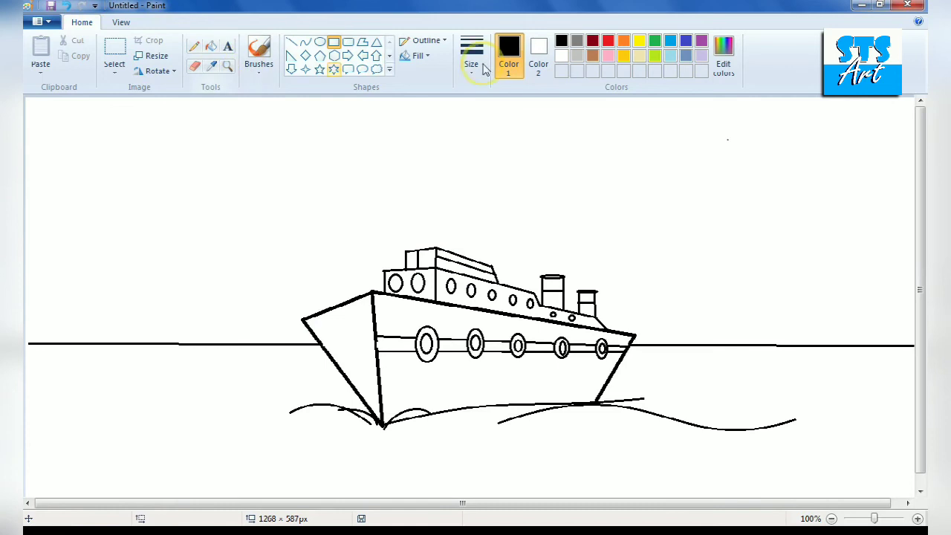
left_click(422, 56)
left_click(434, 74)
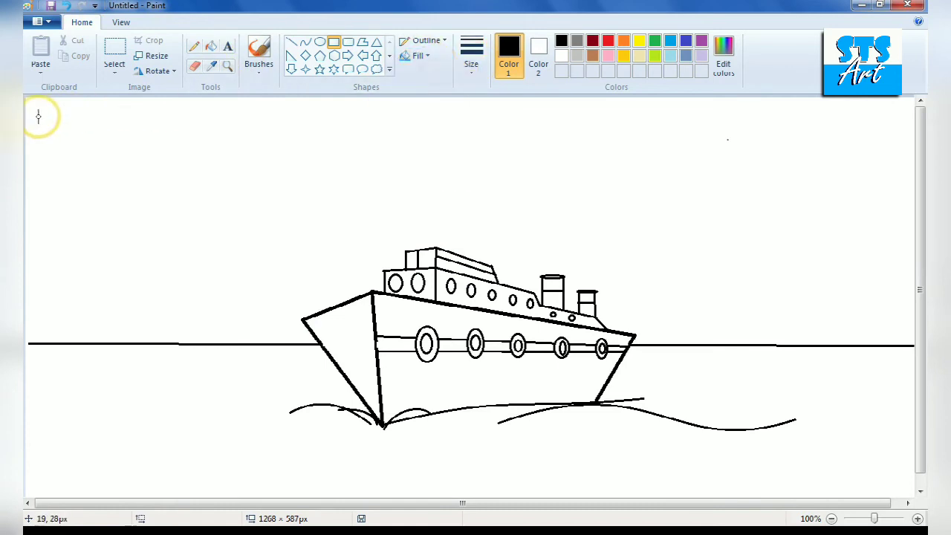
left_click_drag(39, 114, 895, 478)
left_click(211, 46)
left_click(189, 110)
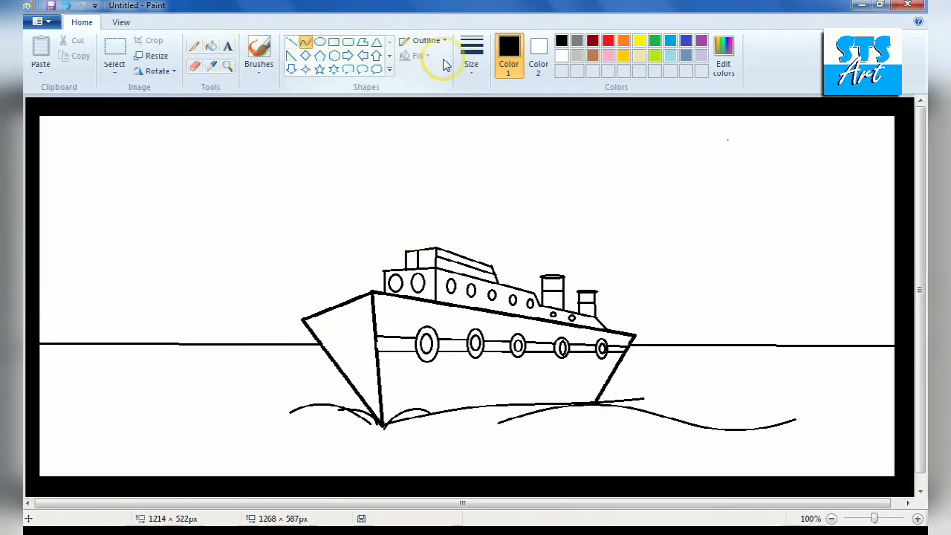
Draw a long curved wave on each side of the ship, one beside the bow and one behind the stern.
left_click(471, 56)
left_click(485, 106)
left_click_drag(164, 395, 323, 393)
left_click_drag(609, 387, 851, 390)
left_click_drag(687, 385, 757, 385)
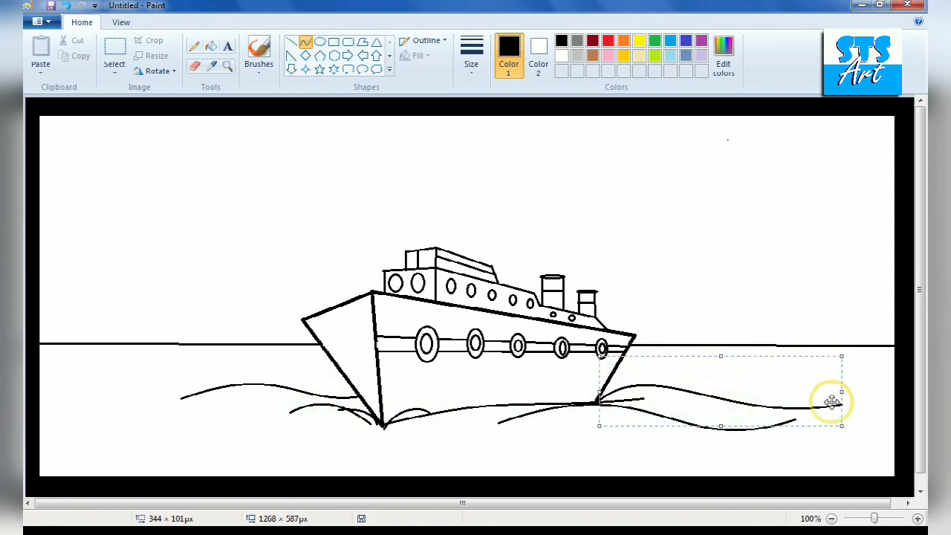
Draw two more long S-shaped waves, one in front of the hull and one in the water ahead of the bow.
left_click(611, 444)
left_click_drag(377, 444, 705, 445)
mouse_move(492, 441)
left_mouse_down()
mouse_move(526, 448)
mouse_move(549, 421)
left_mouse_up()
left_click_drag(123, 433, 388, 443)
mouse_move(201, 420)
left_mouse_down()
mouse_move(250, 443)
mouse_move(289, 444)
mouse_move(282, 430)
mouse_move(221, 410)
left_mouse_up()
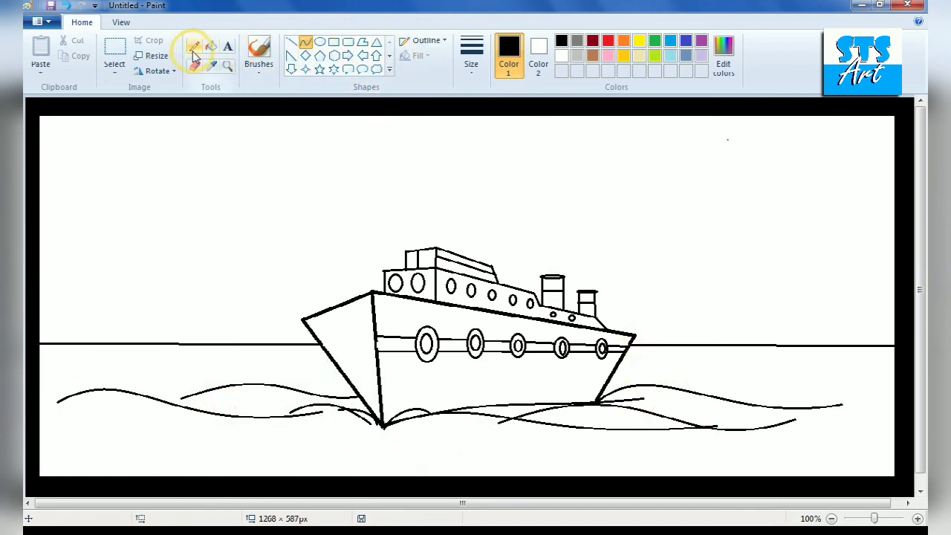
Sketch wavy grey smoke outlines above the two funnels with the Pencil, and set the drawing colour to black.
left_click(475, 60)
left_click(484, 120)
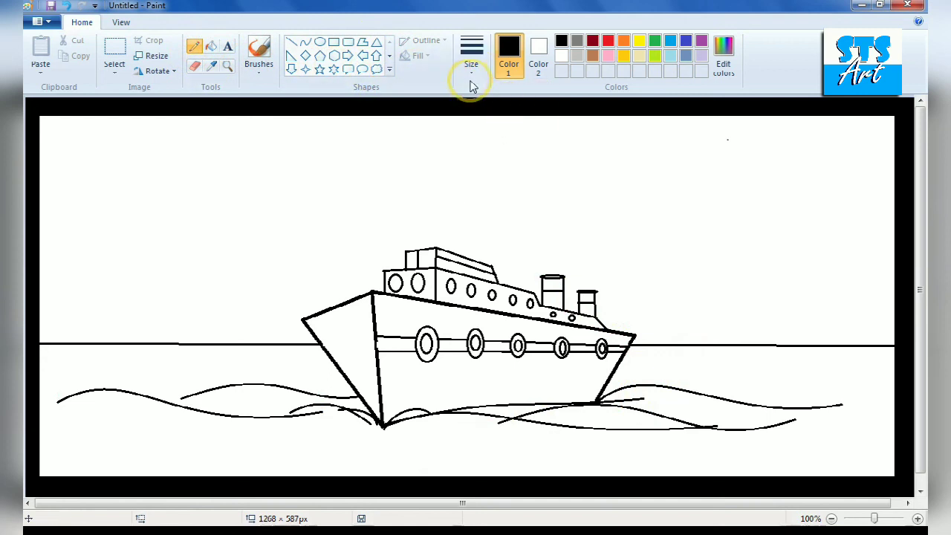
left_click(577, 41)
left_click_drag(538, 276, 544, 225)
left_click_drag(580, 273, 603, 272)
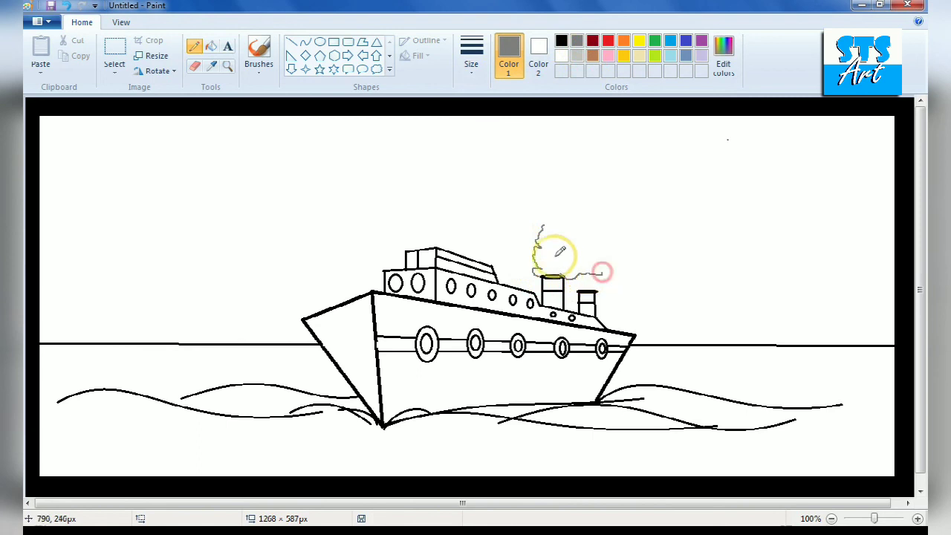
mouse_move(554, 250)
left_mouse_down()
mouse_move(541, 245)
mouse_move(578, 224)
left_mouse_up()
left_click_drag(555, 255, 606, 252)
mouse_move(580, 282)
left_mouse_down()
mouse_move(632, 287)
mouse_move(605, 276)
mouse_move(614, 223)
left_mouse_up()
left_click(562, 42)
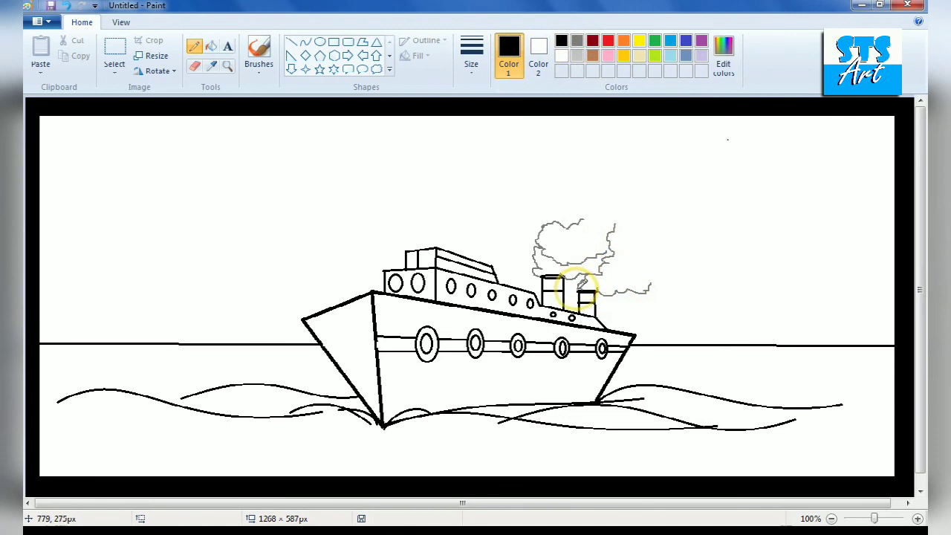